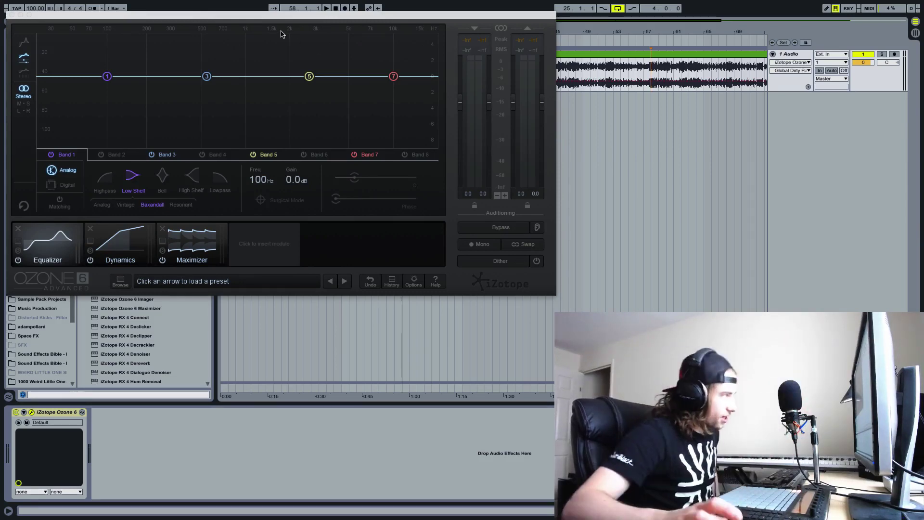
Add an Exciter module, place it right after the Equalizer, and open its preset list
{"action": "left_click", "coordinate": [263, 245]}
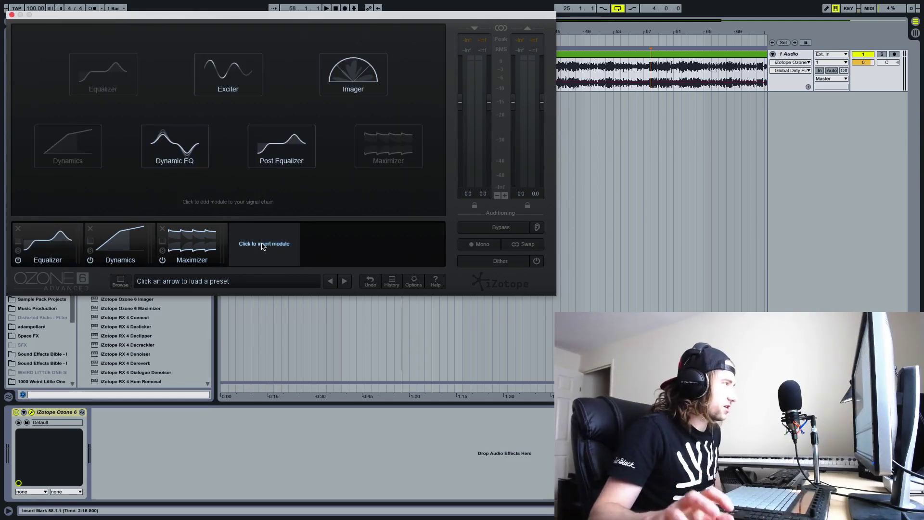
{"action": "left_click", "coordinate": [235, 80]}
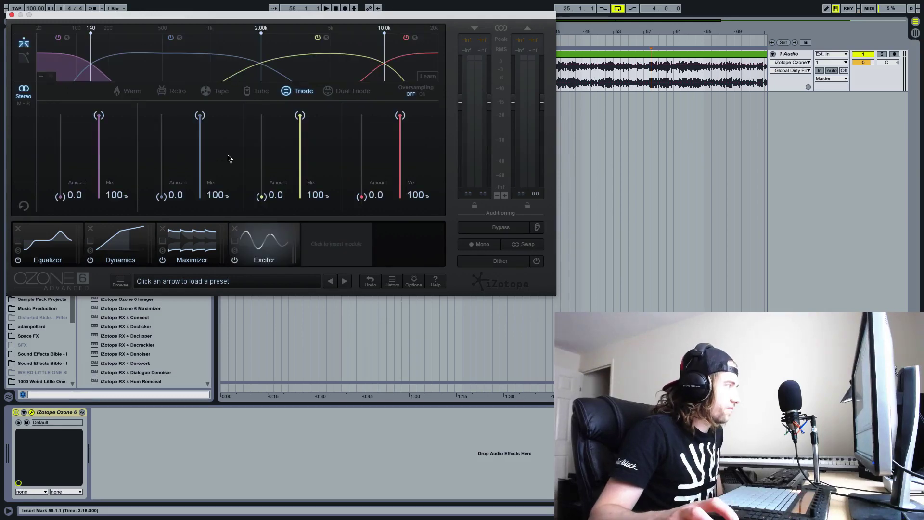
{"action": "left_click_drag", "start_coordinate": [274, 243], "coordinate": [126, 235]}
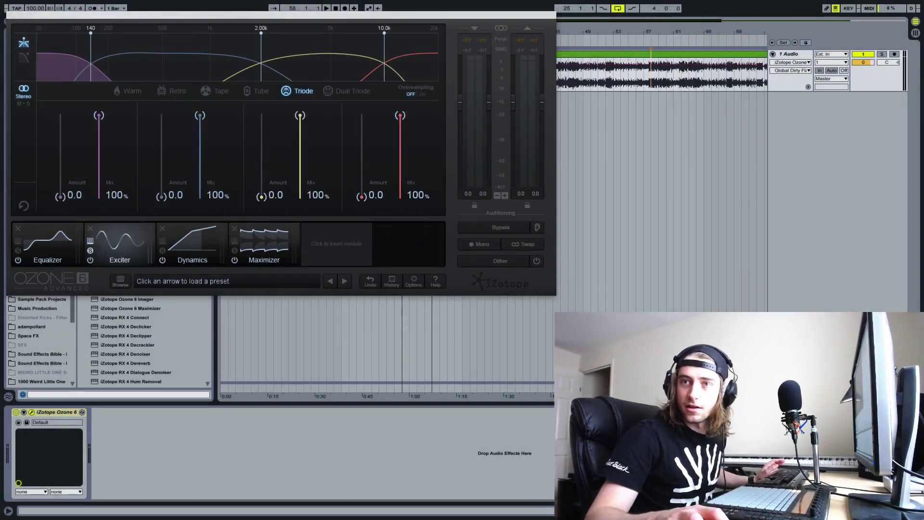
{"action": "left_click_drag", "start_coordinate": [215, 204], "coordinate": [254, 56]}
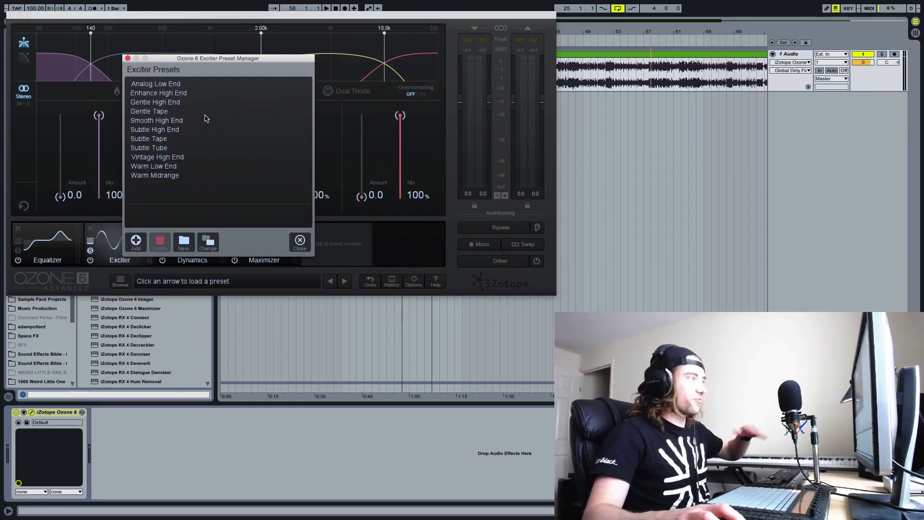
Try the Subtle Tape exciter preset, then settle on Smooth High End
{"action": "left_click", "coordinate": [200, 139]}
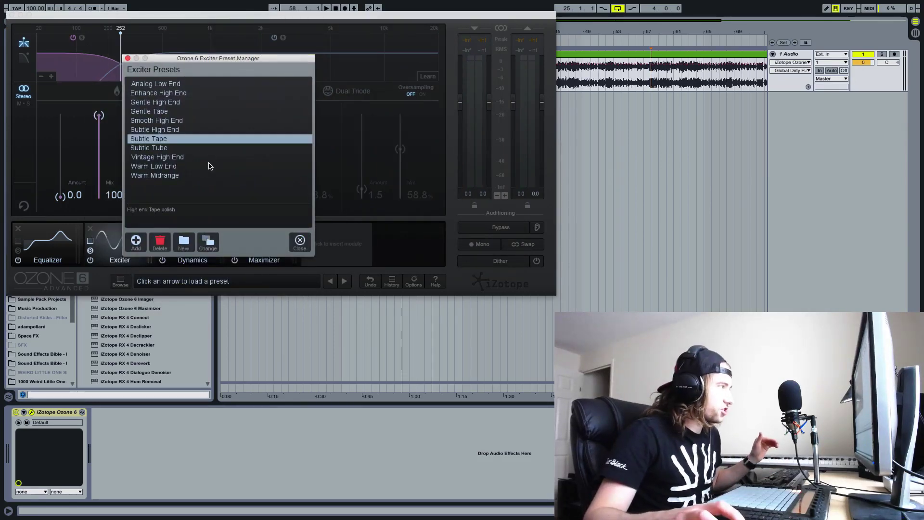
{"action": "left_click", "coordinate": [190, 120]}
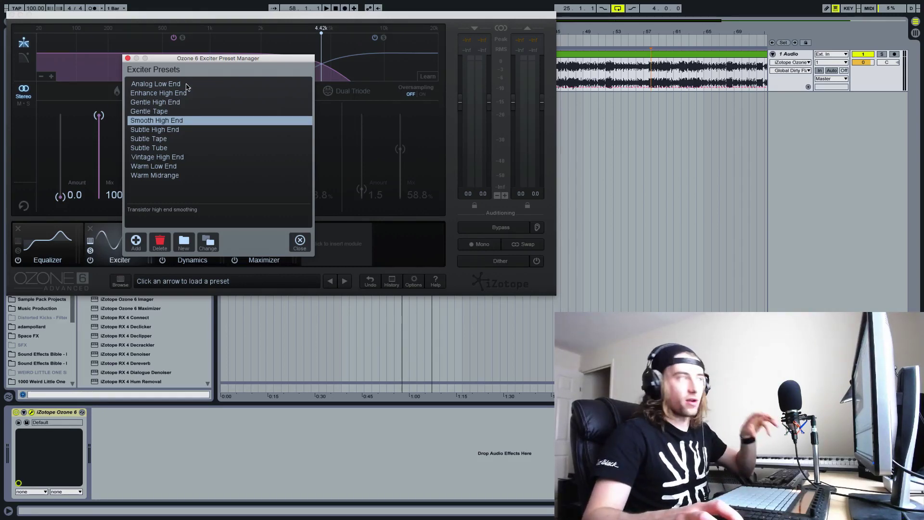
{"action": "left_click_drag", "start_coordinate": [175, 13], "coordinate": [395, 19]}
{"action": "left_click", "coordinate": [127, 57]}
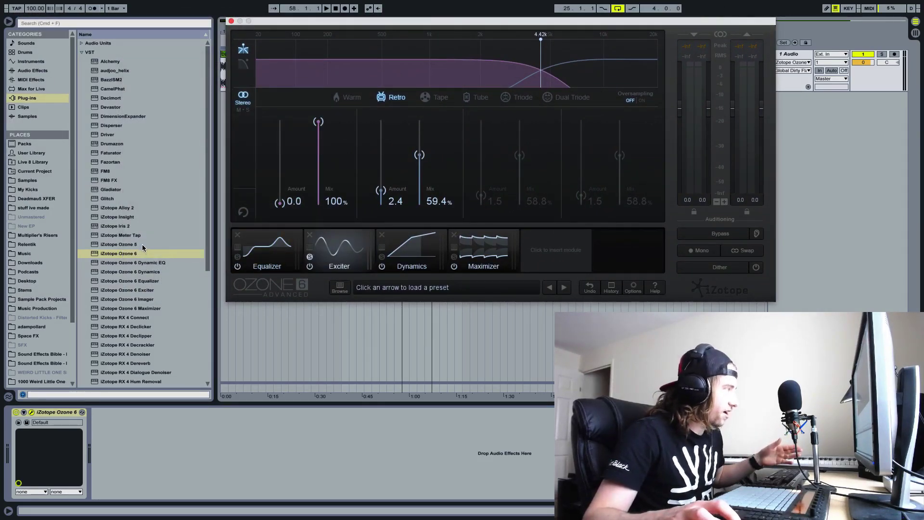
{"action": "left_click_drag", "start_coordinate": [146, 288], "coordinate": [118, 435]}
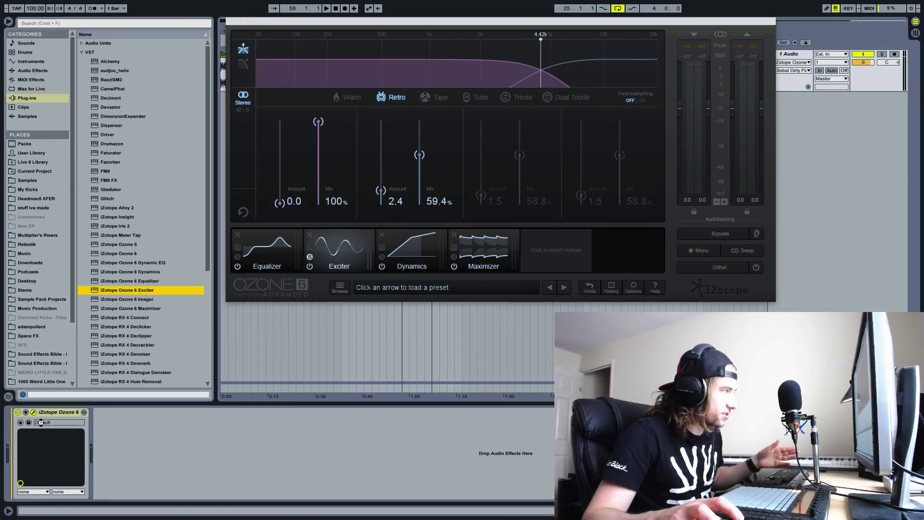
{"action": "left_click", "coordinate": [32, 399]}
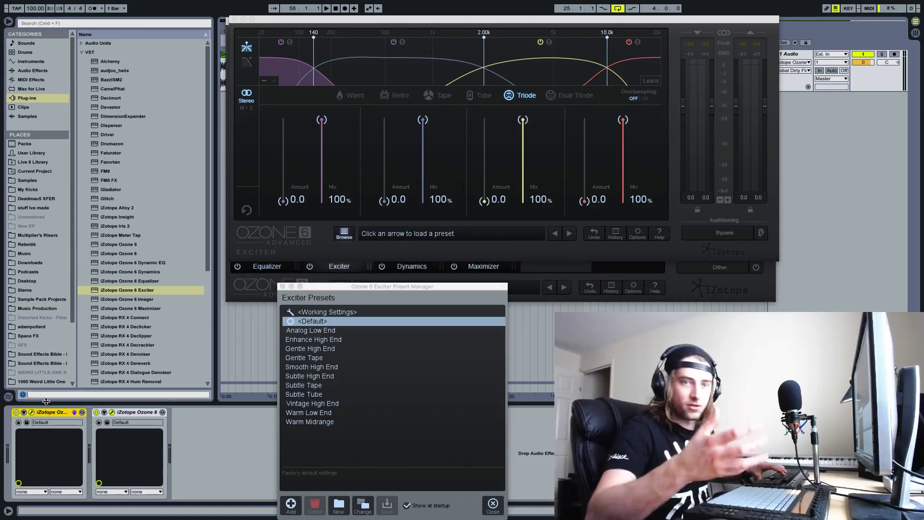
{"action": "key", "text": "super+z"}
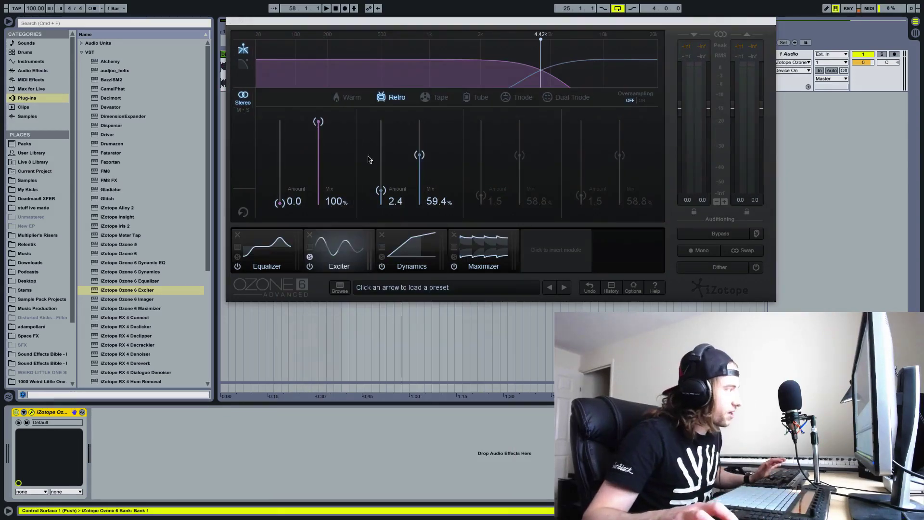
{"action": "left_click_drag", "start_coordinate": [398, 19], "coordinate": [184, 20]}
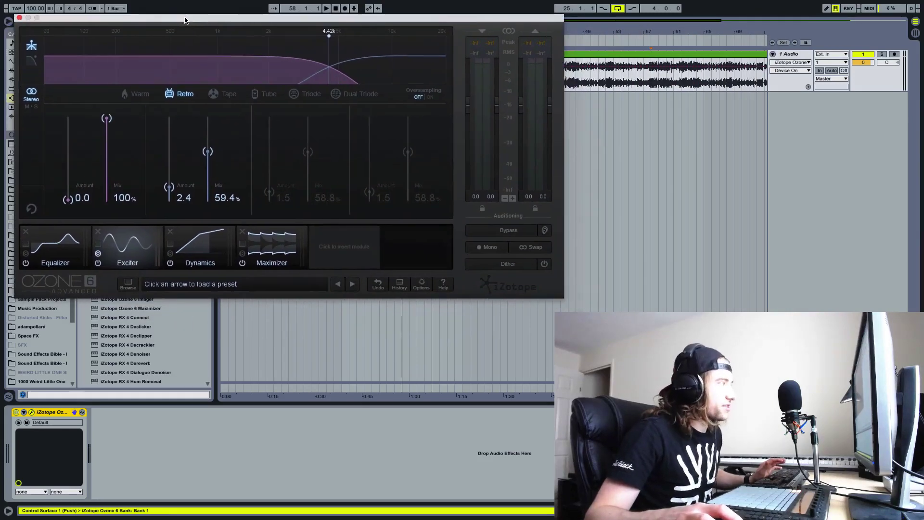
Load the Warm Low End exciter preset and close the preset list
{"action": "left_click", "coordinate": [98, 244]}
{"action": "left_click", "coordinate": [173, 176]}
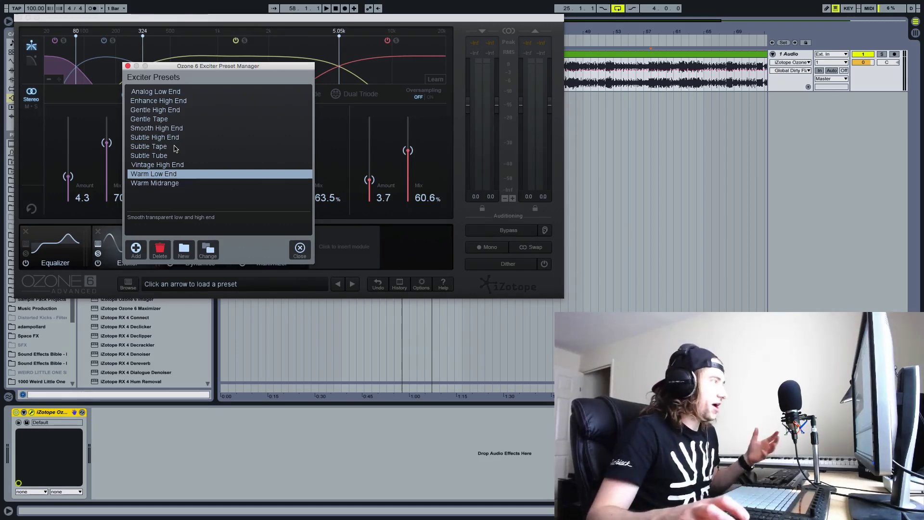
{"action": "left_click", "coordinate": [300, 248]}
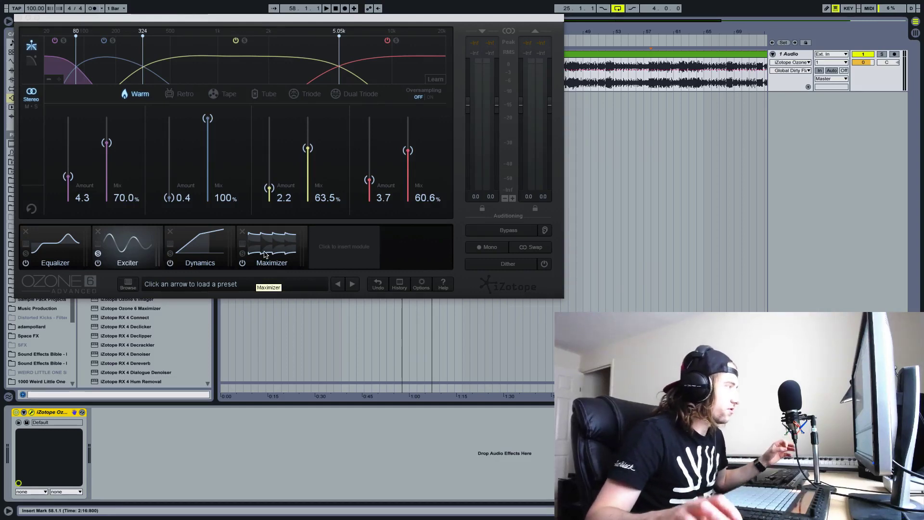
Check the Dynamics, Exciter and Equalizer settings, then delete the Equalizer and Exciter modules
{"action": "left_click", "coordinate": [201, 251]}
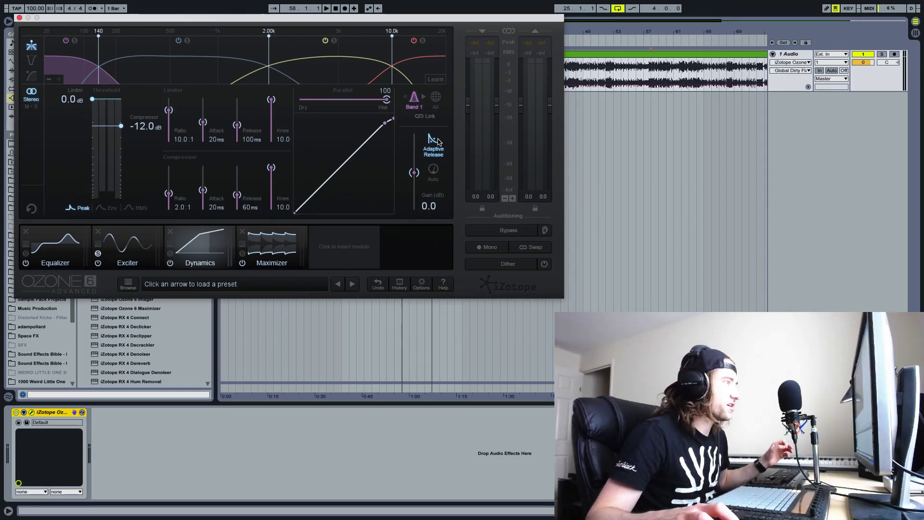
{"action": "left_click", "coordinate": [102, 233]}
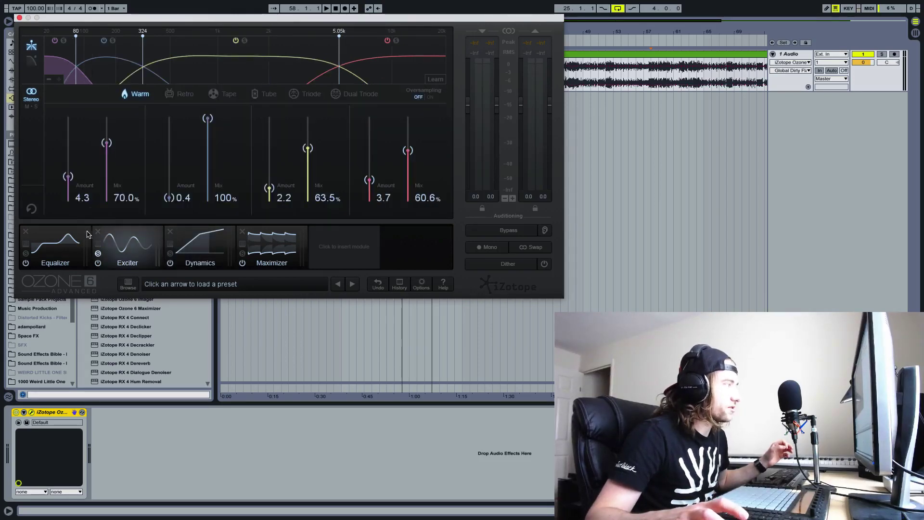
{"action": "left_click", "coordinate": [34, 233]}
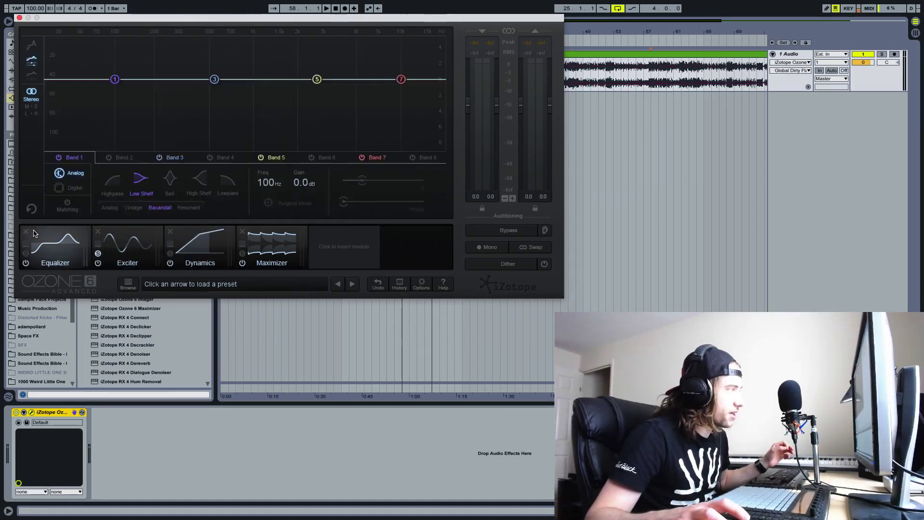
{"action": "left_click", "coordinate": [26, 231]}
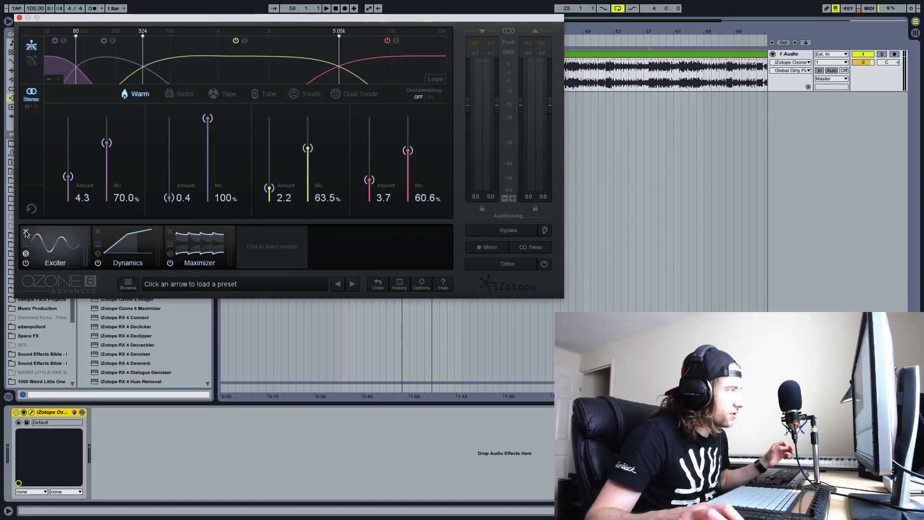
{"action": "left_click", "coordinate": [26, 232]}
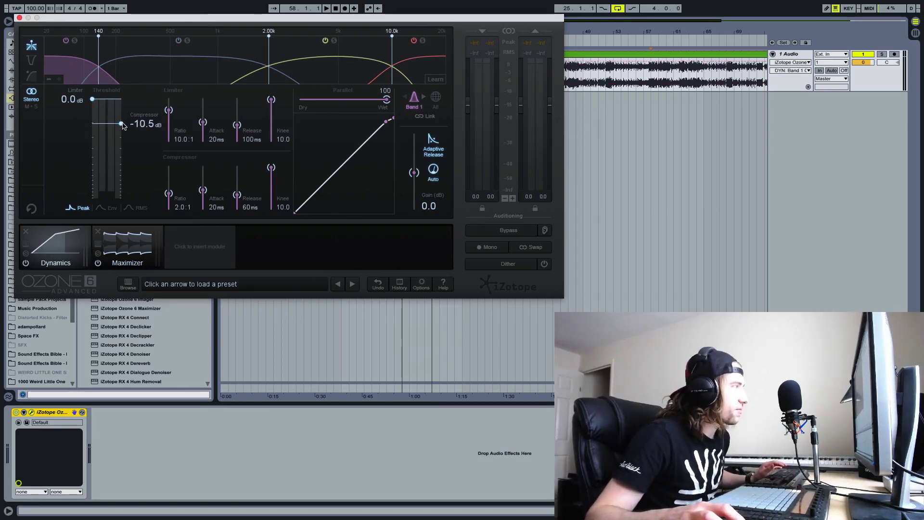
Reset the compressor threshold to 0.0 dB and set playback to start at bar 25
{"action": "left_click_drag", "start_coordinate": [122, 124], "coordinate": [121, 99]}
{"action": "left_click_drag", "start_coordinate": [353, 20], "coordinate": [367, 107]}
{"action": "left_click", "coordinate": [407, 89]}
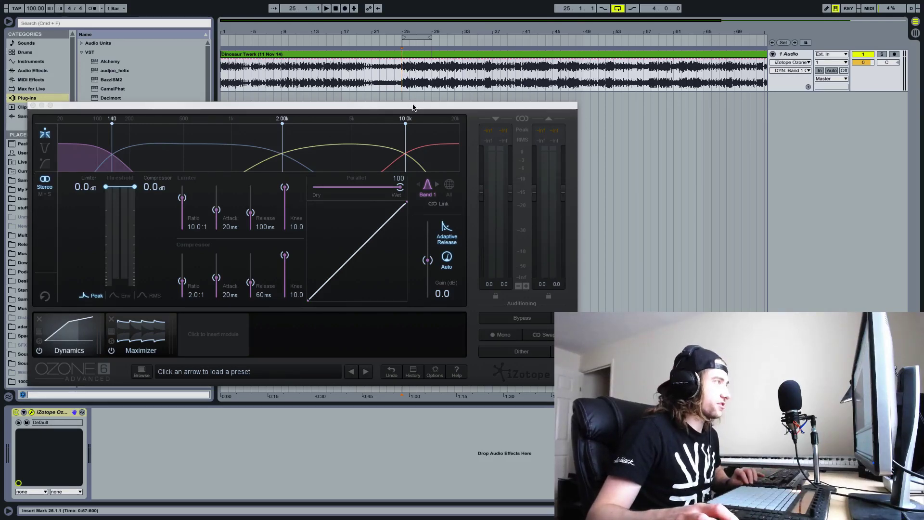
{"action": "left_click_drag", "start_coordinate": [413, 107], "coordinate": [391, 31]}
Audition the compression, then lower the threshold and ease the ratio to 1.6:1
{"action": "key", "text": "space"}
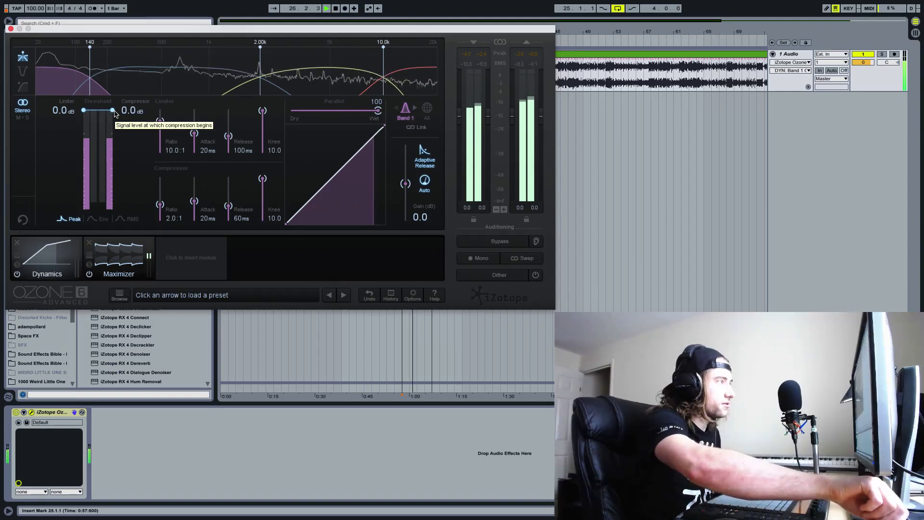
{"action": "key", "text": "space"}
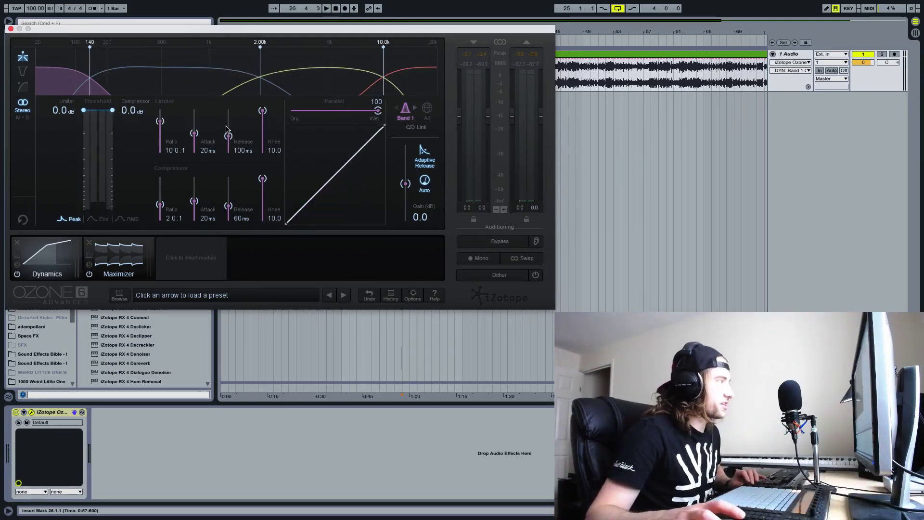
{"action": "mouse_move", "coordinate": [112, 110]}
{"action": "left_mouse_down"}
{"action": "mouse_move", "coordinate": [115, 123]}
{"action": "mouse_move", "coordinate": [115, 114]}
{"action": "left_mouse_up"}
{"action": "left_click_drag", "start_coordinate": [160, 204], "coordinate": [160, 208]}
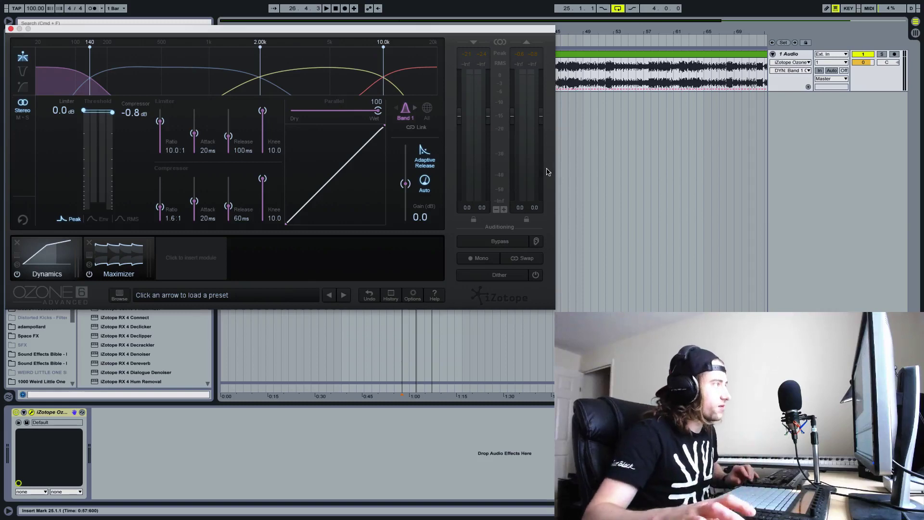
Remove the 10k, 2k and 140 Hz crossovers for one band, threshold about -0.9 dB
{"action": "left_click", "coordinate": [40, 91]}
{"action": "left_click", "coordinate": [40, 91]}
{"action": "left_click", "coordinate": [40, 92]}
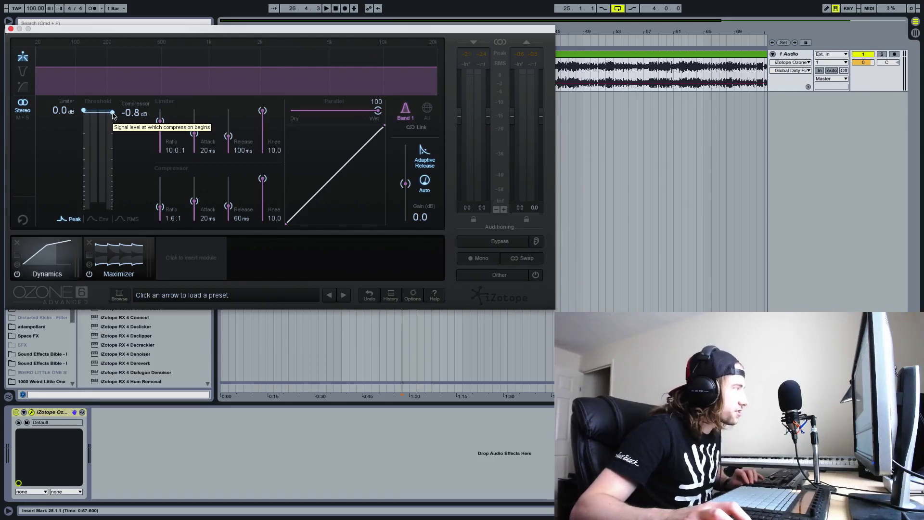
{"action": "scroll", "coordinate": [114, 124], "scroll_direction": "down", "scroll_amount": 2}
{"action": "left_click_drag", "start_coordinate": [114, 124], "coordinate": [114, 116]}
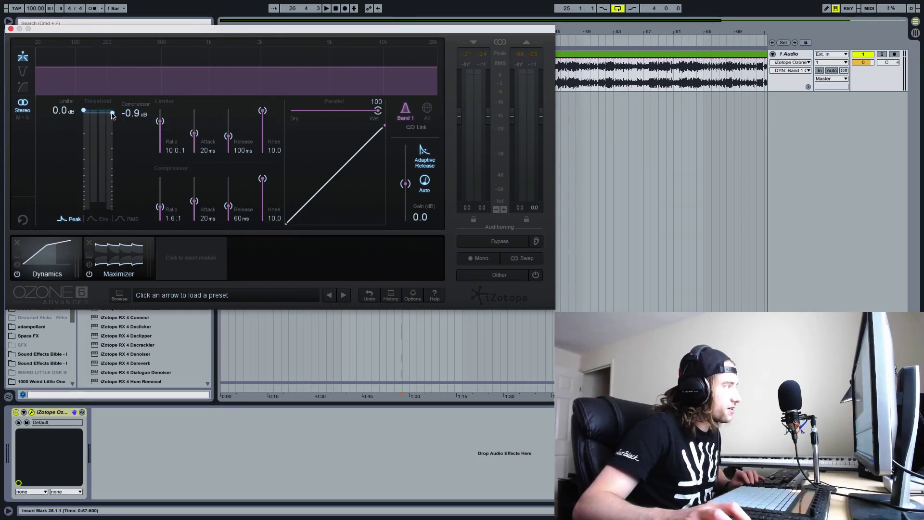
Play back, compare with Dynamics bypassed, and settle the compressor threshold at -18.5 dB
{"action": "key", "text": "space"}
{"action": "left_click_drag", "start_coordinate": [112, 116], "coordinate": [112, 143]}
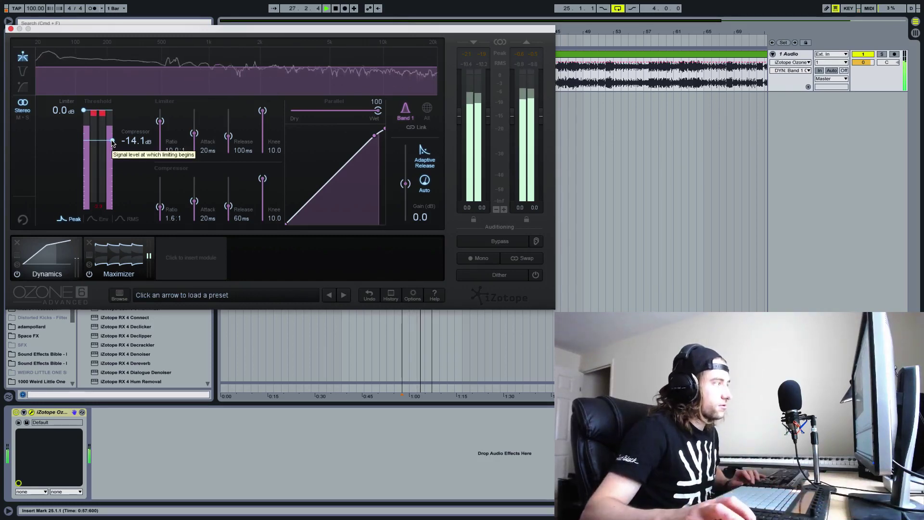
{"action": "left_click", "coordinate": [18, 275]}
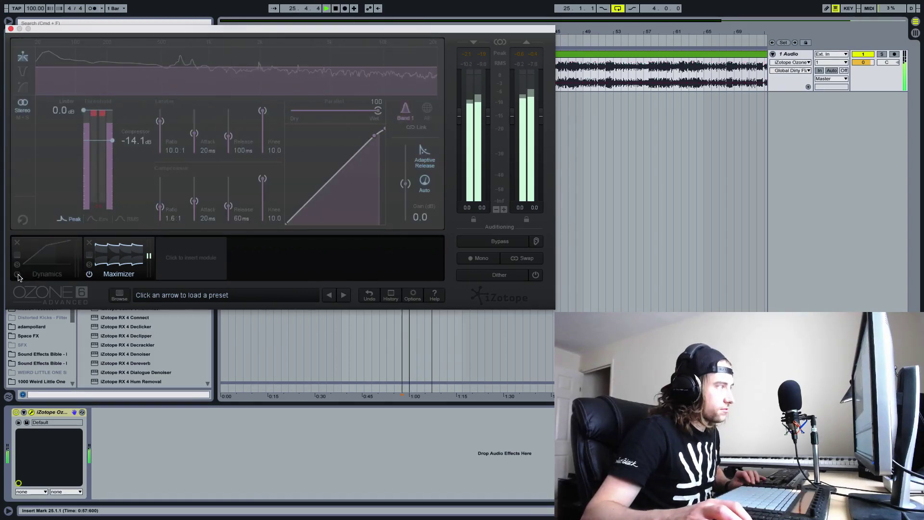
{"action": "left_click", "coordinate": [17, 275]}
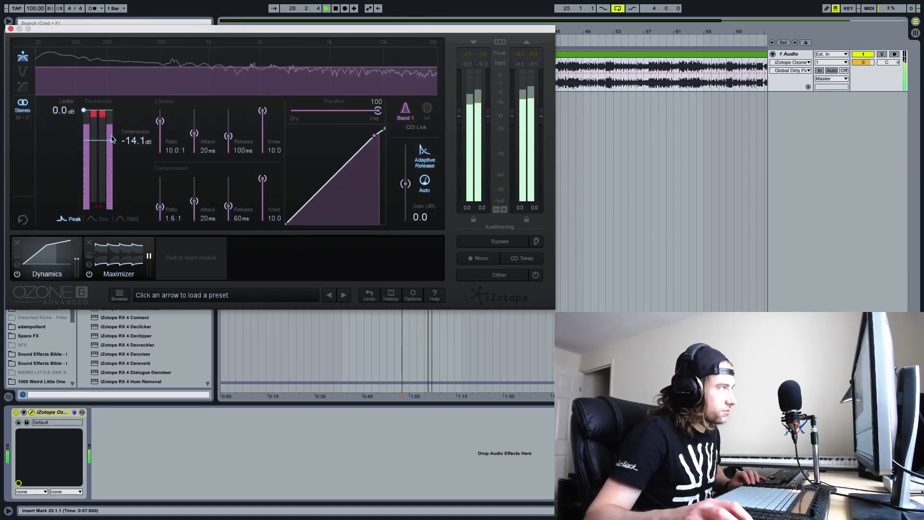
{"action": "left_click_drag", "start_coordinate": [112, 139], "coordinate": [111, 150]}
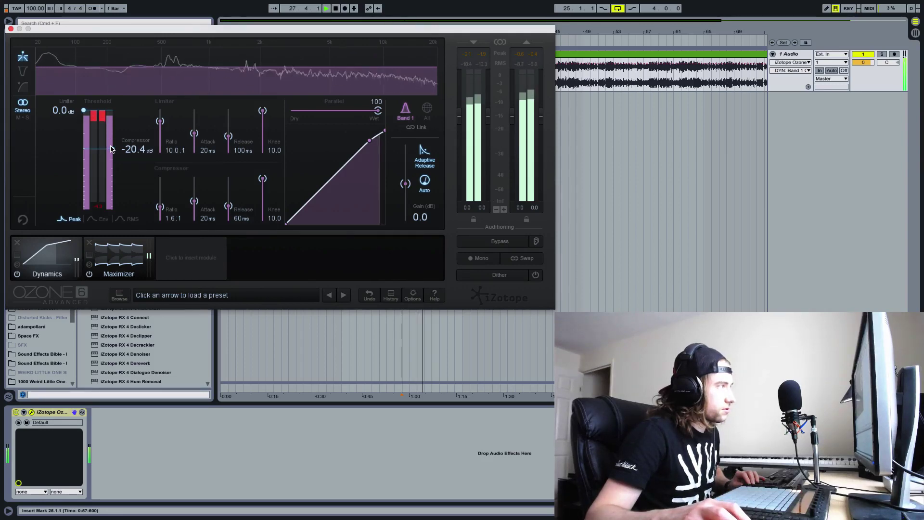
{"action": "left_click_drag", "start_coordinate": [111, 150], "coordinate": [111, 147]}
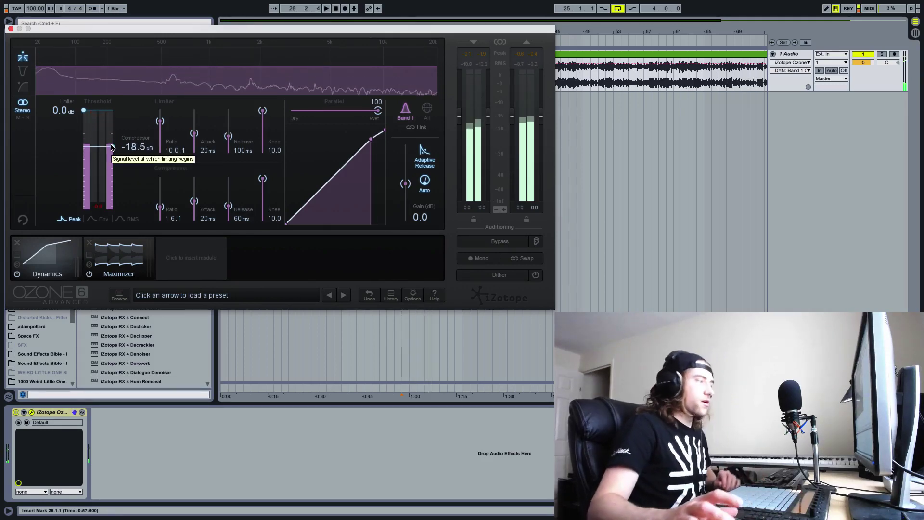
{"action": "key", "text": "space"}
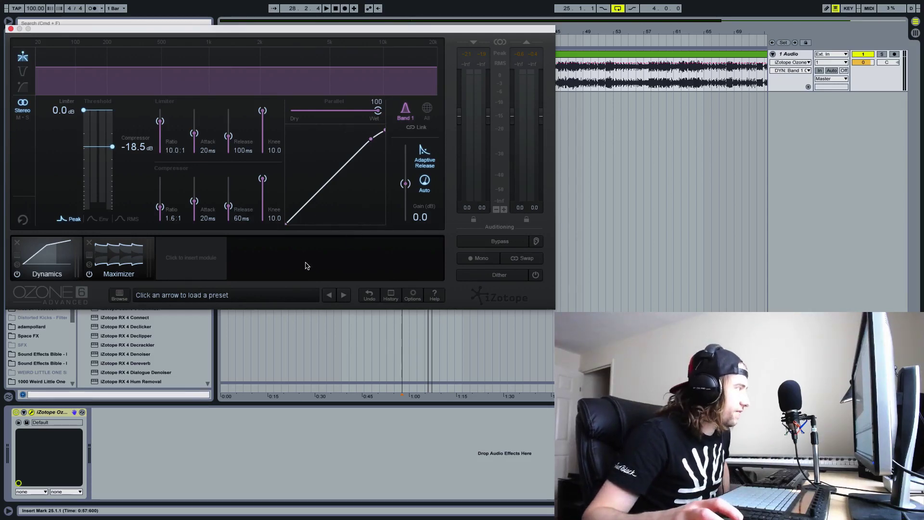
Show the Maximizer and compare Tube against IRC III, ending on Tube
{"action": "left_click", "coordinate": [123, 253]}
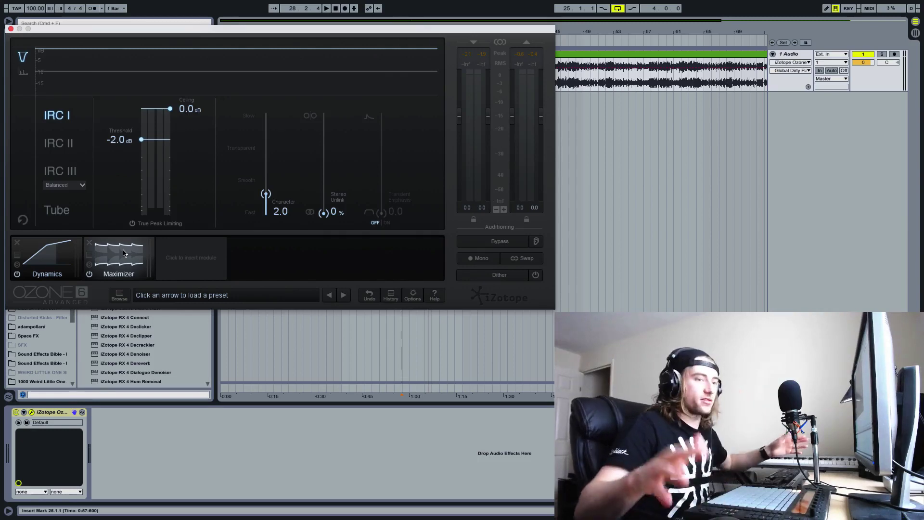
{"action": "left_click", "coordinate": [60, 212]}
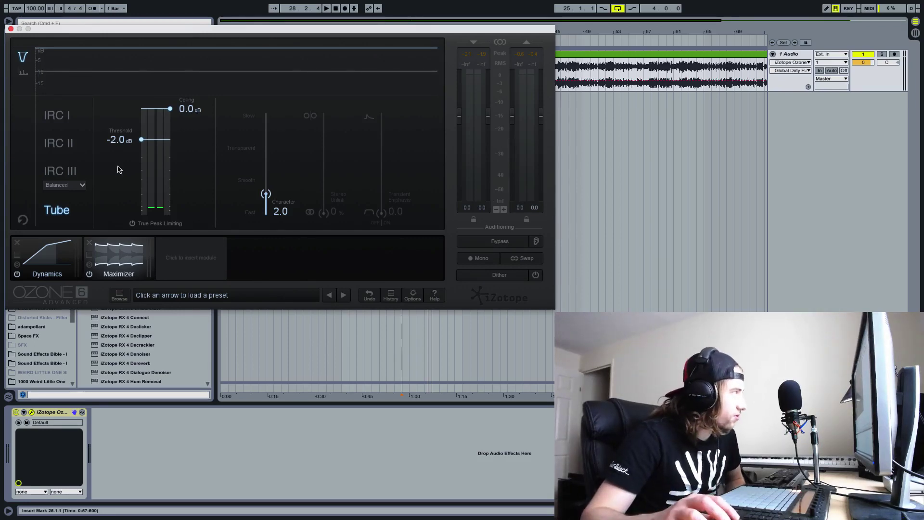
{"action": "left_click", "coordinate": [53, 169]}
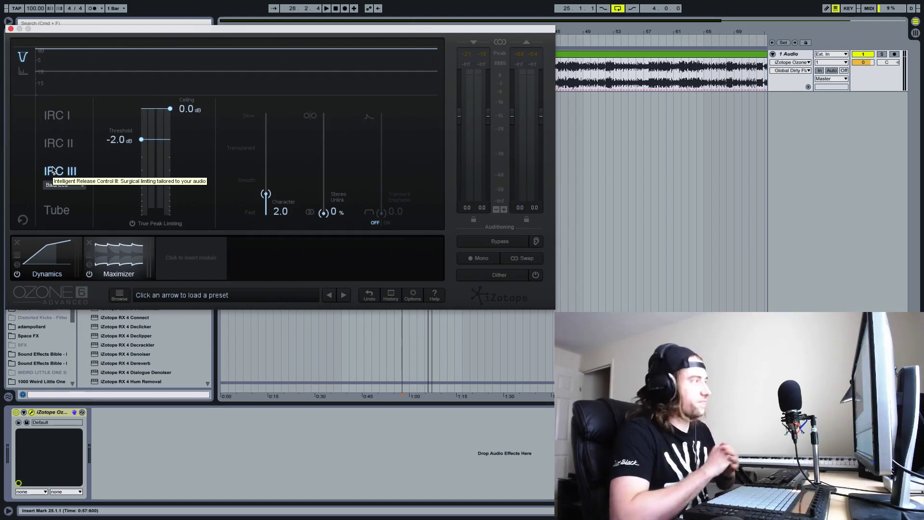
{"action": "left_click", "coordinate": [57, 211]}
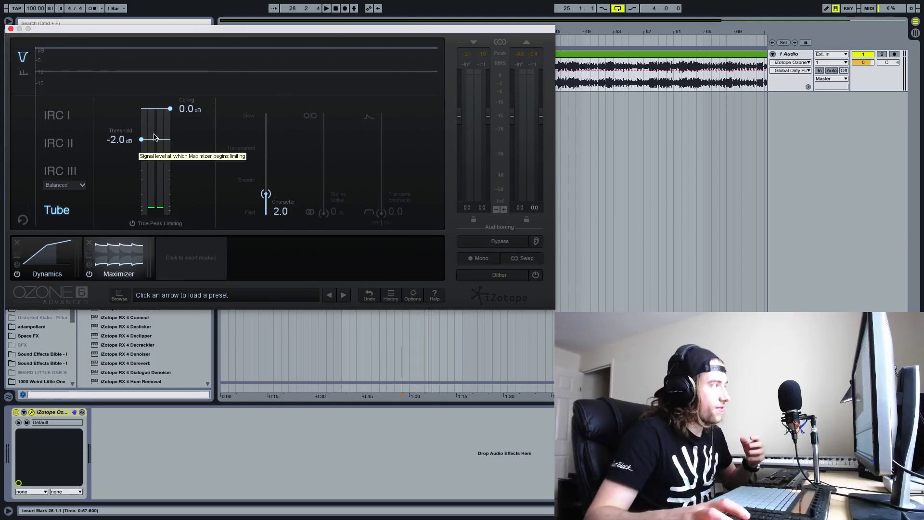
Lower the Maximizer threshold to about -10.7 dB while auditioning playback
{"action": "left_click_drag", "start_coordinate": [141, 139], "coordinate": [141, 173]}
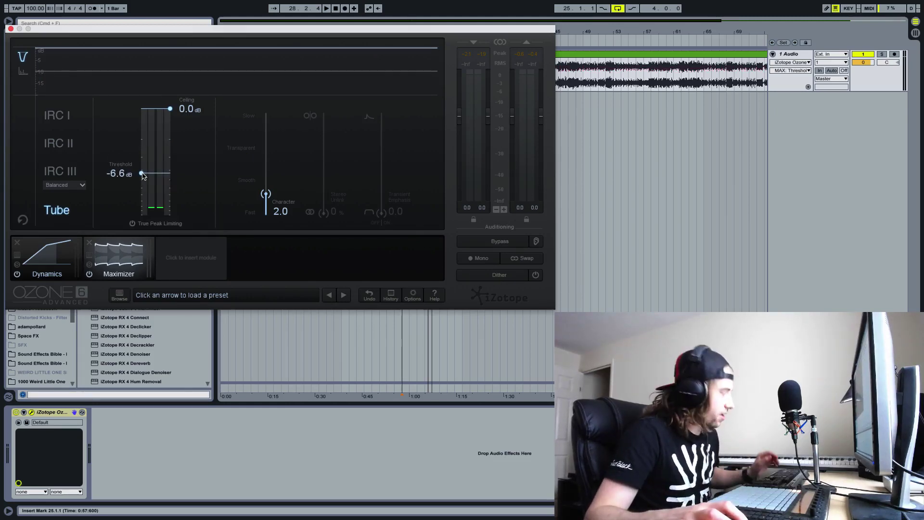
{"action": "key", "text": "space"}
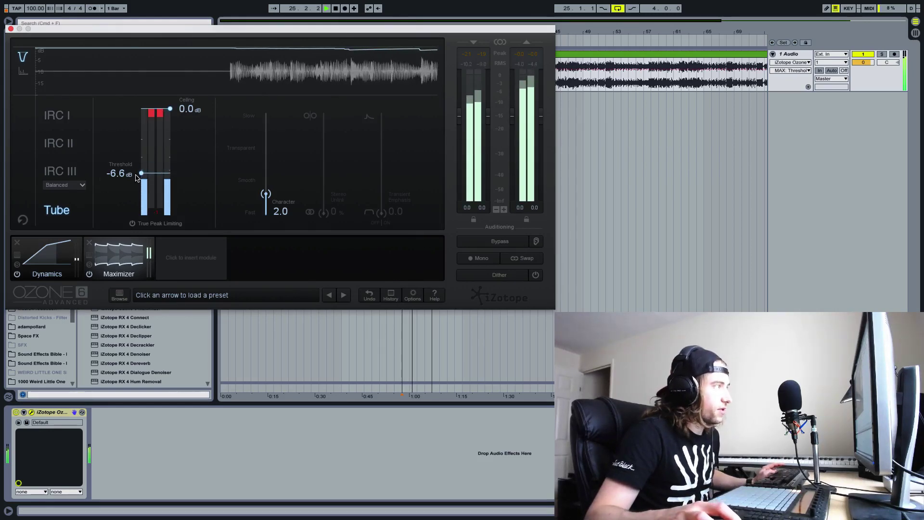
{"action": "mouse_move", "coordinate": [141, 173]}
{"action": "left_mouse_down"}
{"action": "mouse_move", "coordinate": [143, 199]}
{"action": "mouse_move", "coordinate": [142, 191]}
{"action": "left_mouse_up"}
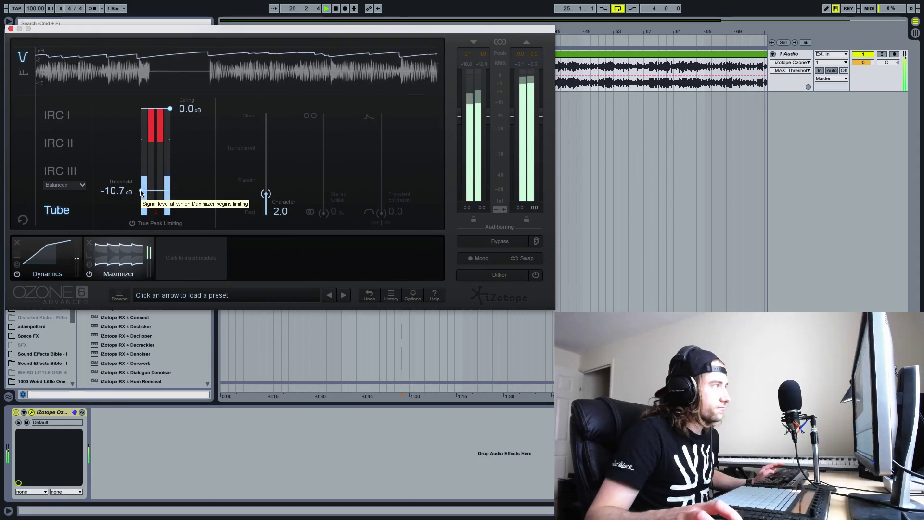
{"action": "key", "text": "space"}
Switch the limiter from Tube to IRC III and listen to the result
{"action": "left_click", "coordinate": [70, 172]}
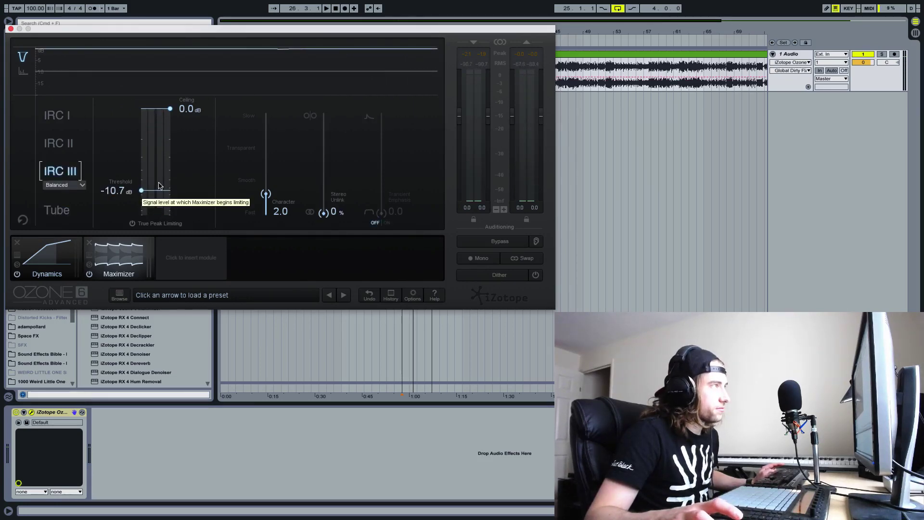
{"action": "key", "text": "space"}
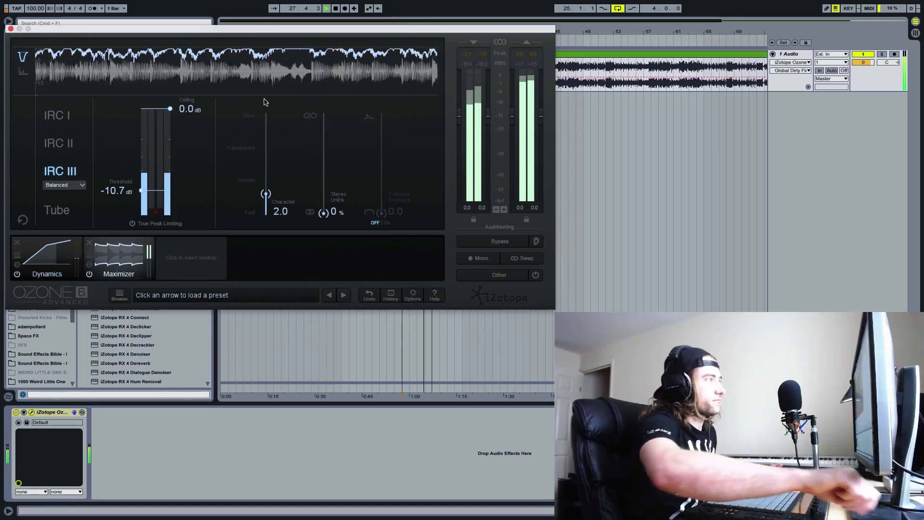
{"action": "key", "text": "space"}
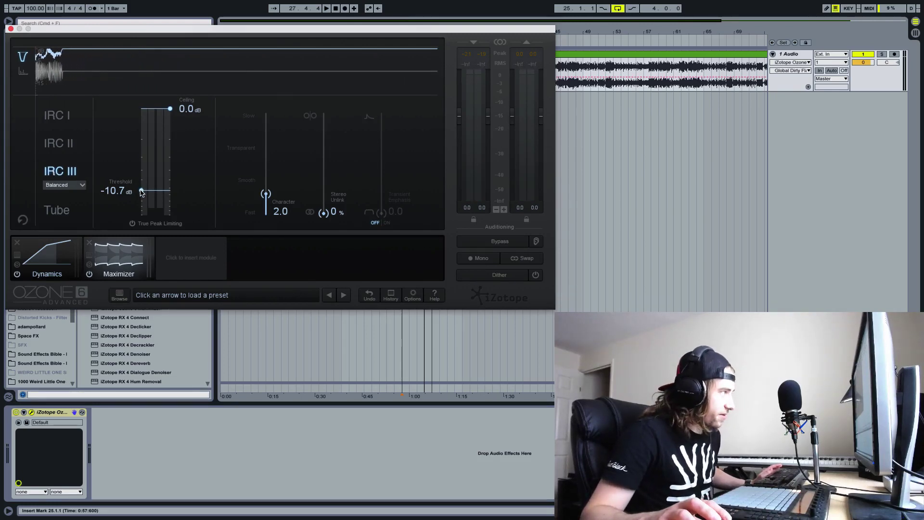
Raise the Maximizer threshold to -7.1 dB, then flip between Tube and IRC III twice
{"action": "left_click_drag", "start_coordinate": [141, 192], "coordinate": [139, 173]}
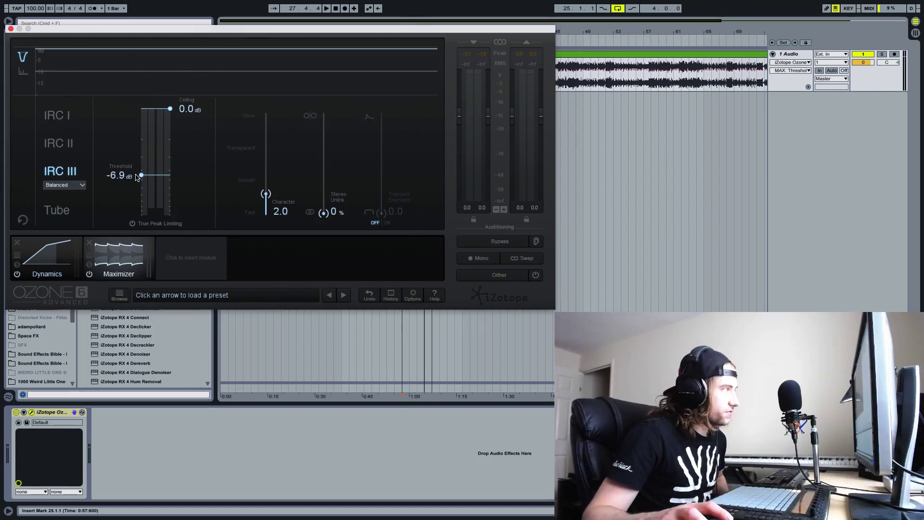
{"action": "left_click_drag", "start_coordinate": [137, 177], "coordinate": [135, 174]}
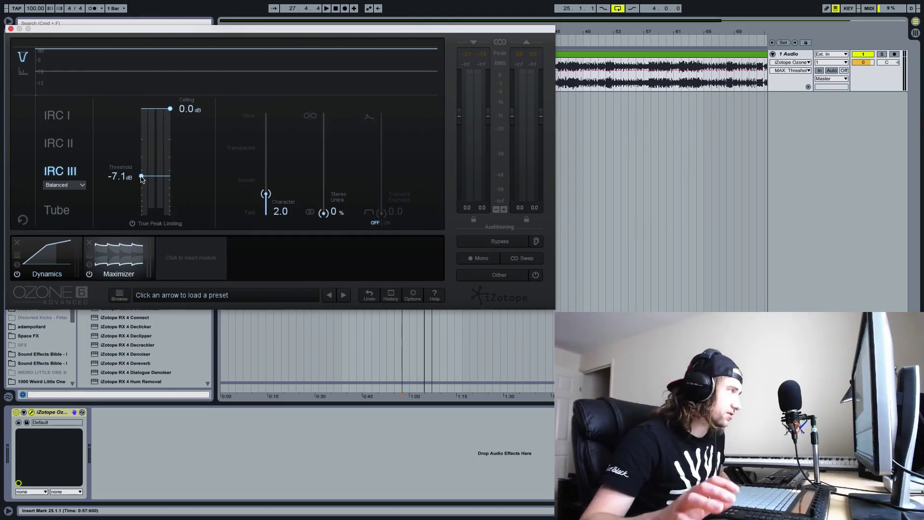
{"action": "left_click", "coordinate": [58, 211]}
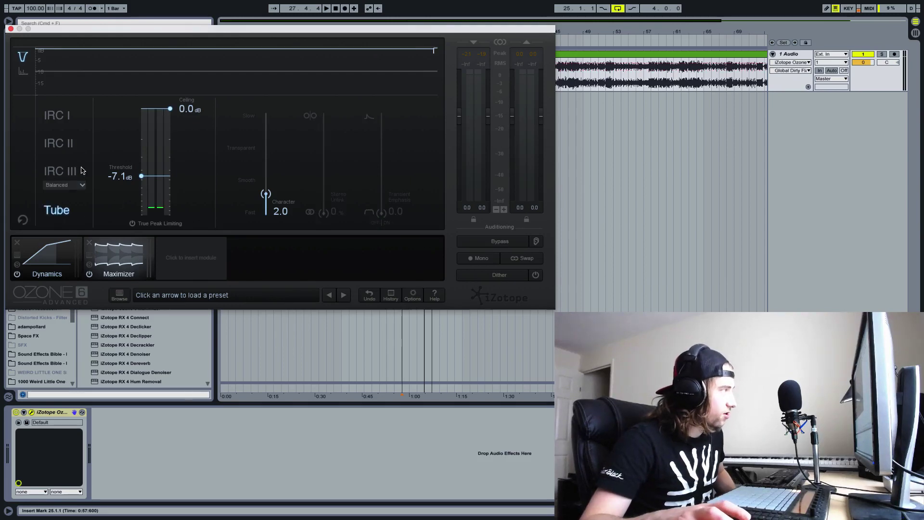
{"action": "left_click", "coordinate": [61, 174]}
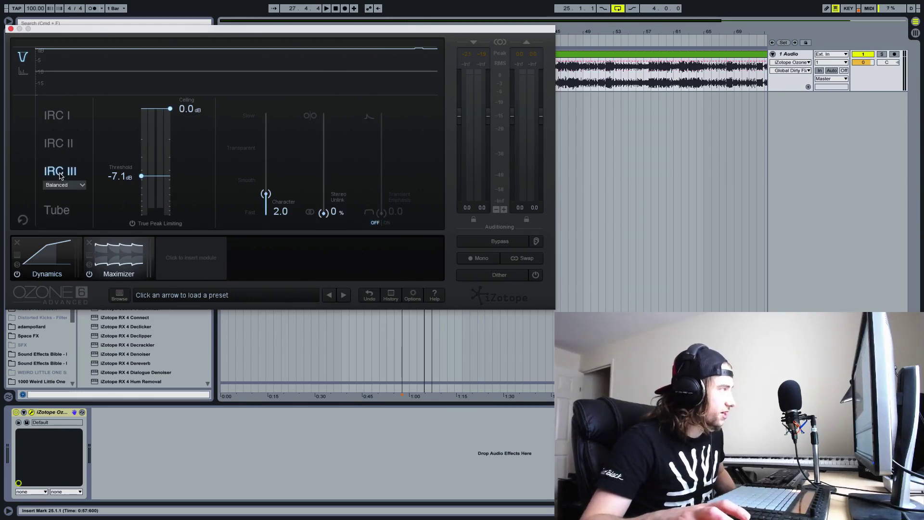
{"action": "left_click", "coordinate": [62, 212]}
{"action": "left_click", "coordinate": [71, 174]}
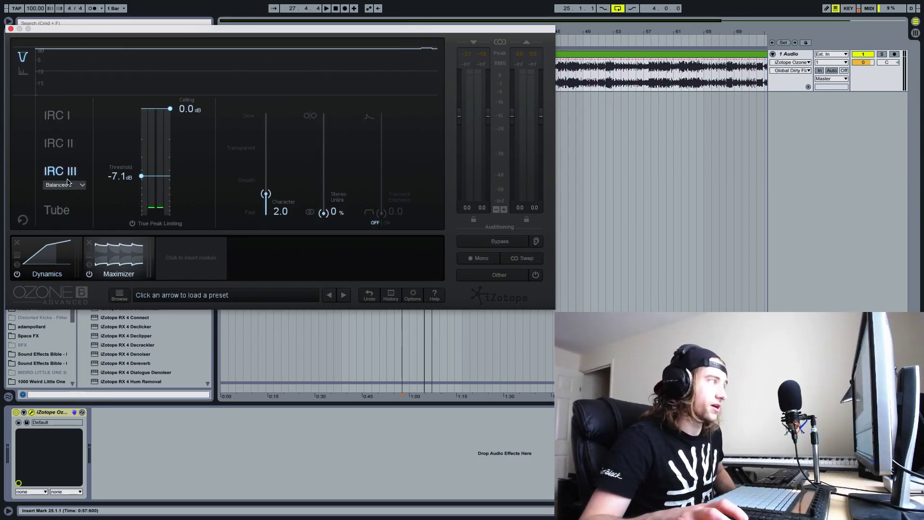
Try the IRC I, IRC II and Tube modes, finishing on IRC III
{"action": "left_click", "coordinate": [59, 118]}
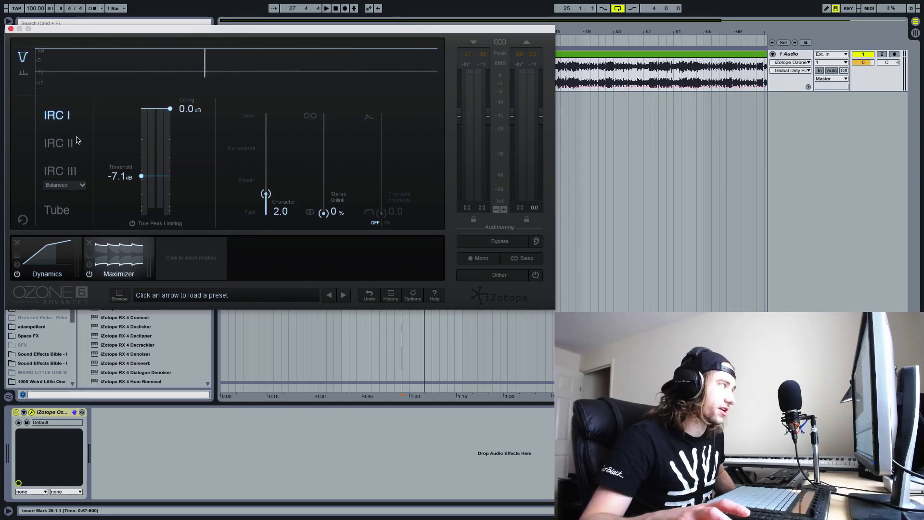
{"action": "left_click", "coordinate": [60, 143]}
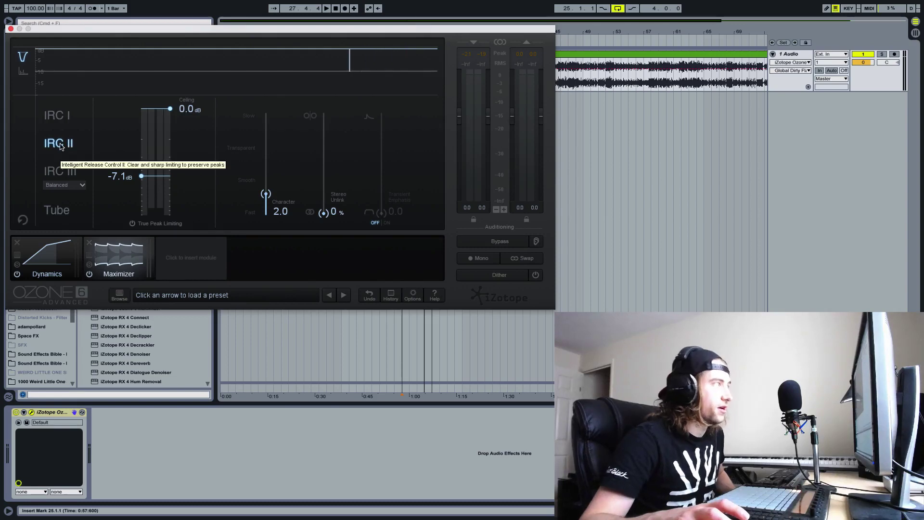
{"action": "left_click", "coordinate": [53, 210]}
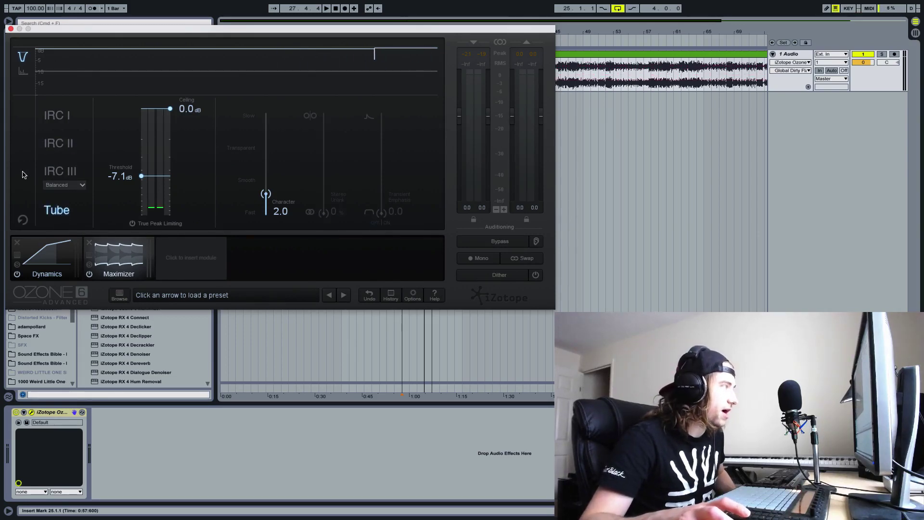
{"action": "left_click", "coordinate": [57, 173]}
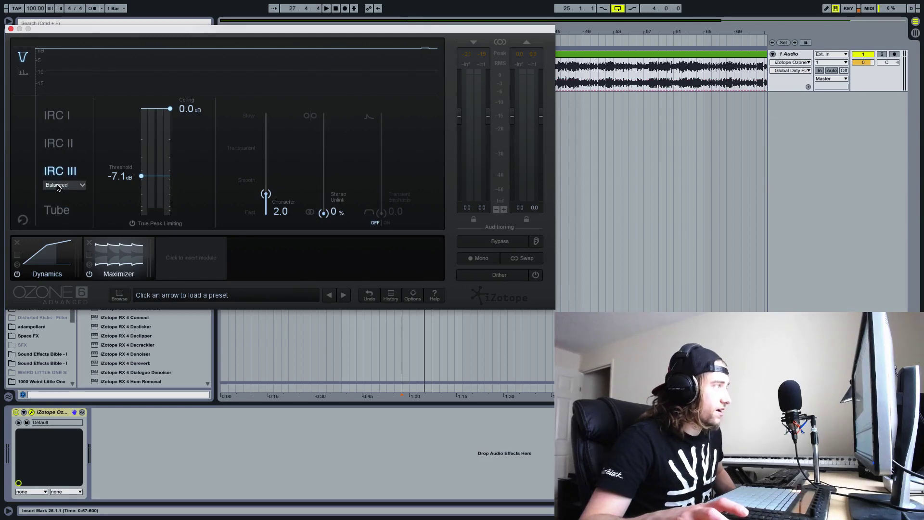
{"action": "left_click", "coordinate": [65, 212]}
{"action": "left_click", "coordinate": [68, 174]}
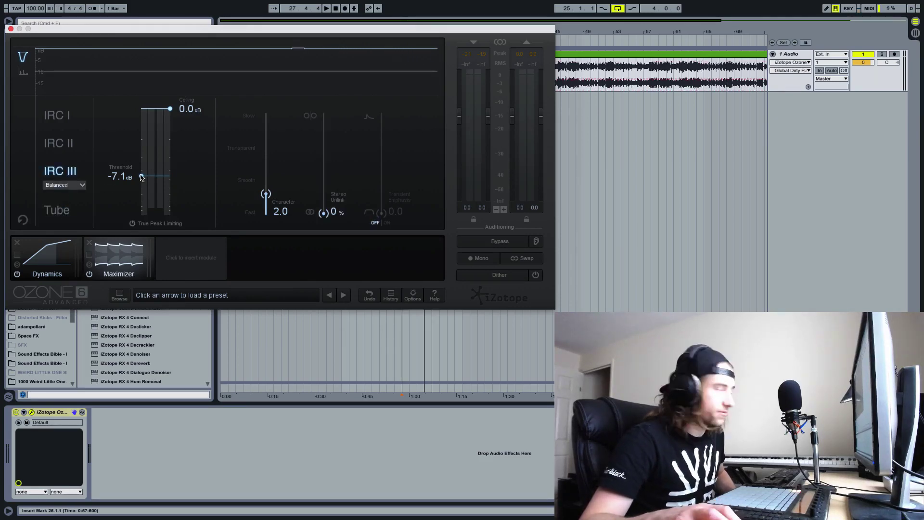
Nudge the Maximizer threshold down to -7.2 dB and glance at the Dynamics module
{"action": "left_click_drag", "start_coordinate": [141, 176], "coordinate": [141, 179]}
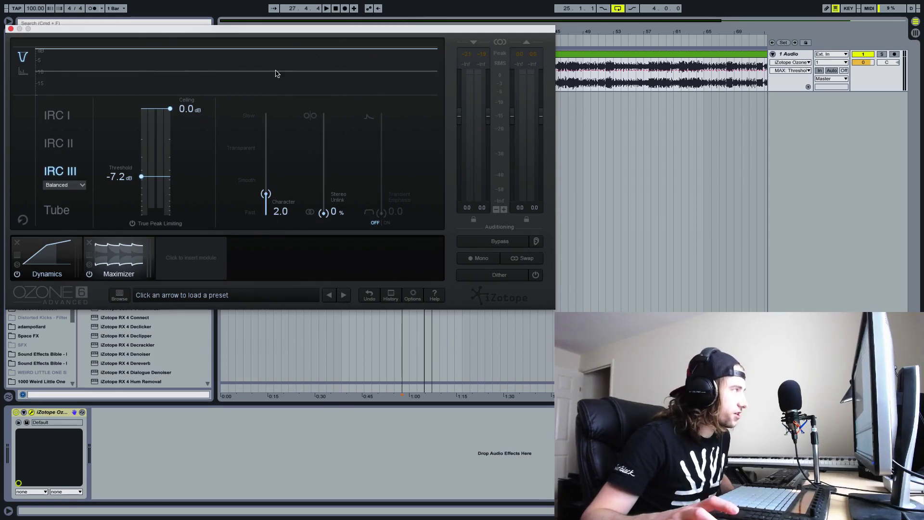
{"action": "left_click", "coordinate": [46, 248]}
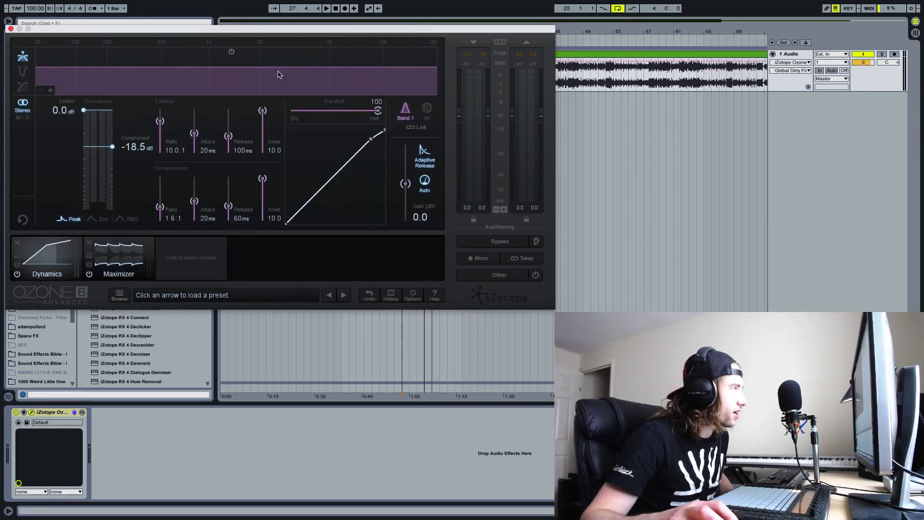
{"action": "left_click", "coordinate": [108, 250]}
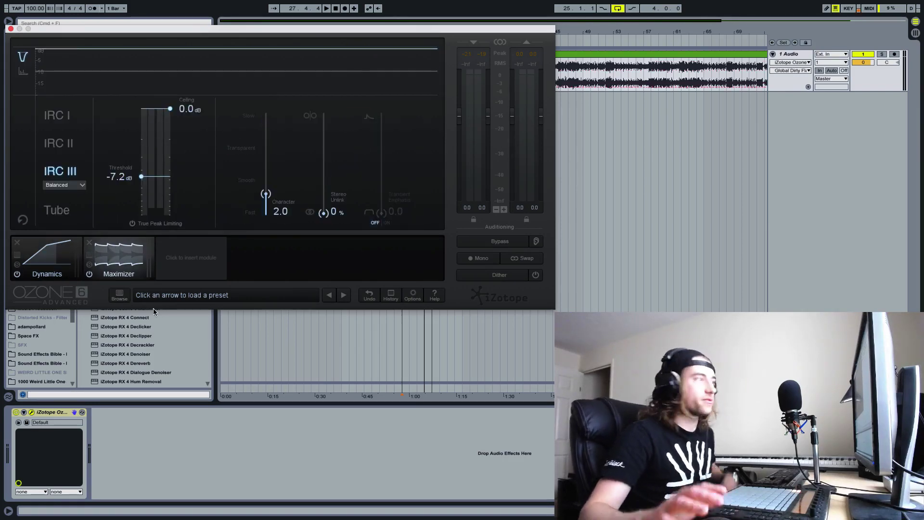